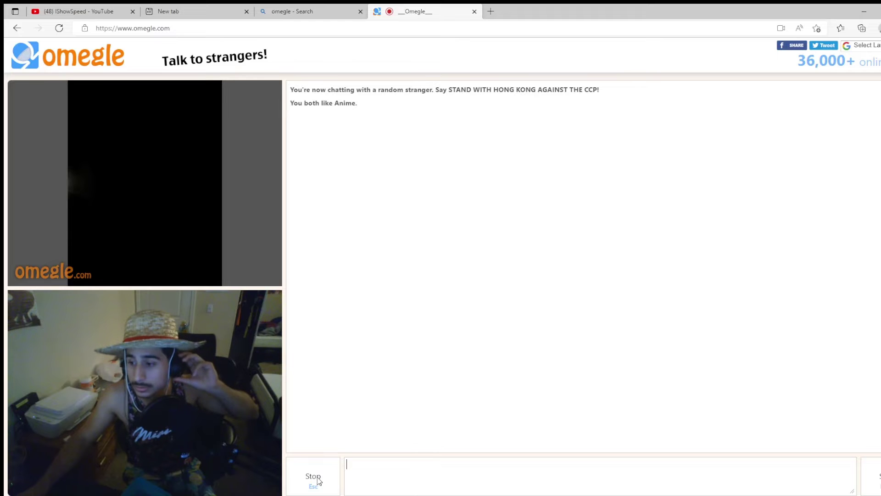
Step: Disconnect from the current stranger and start a new anime-matched chat
{"action": "left_click", "coordinate": [313, 477]}
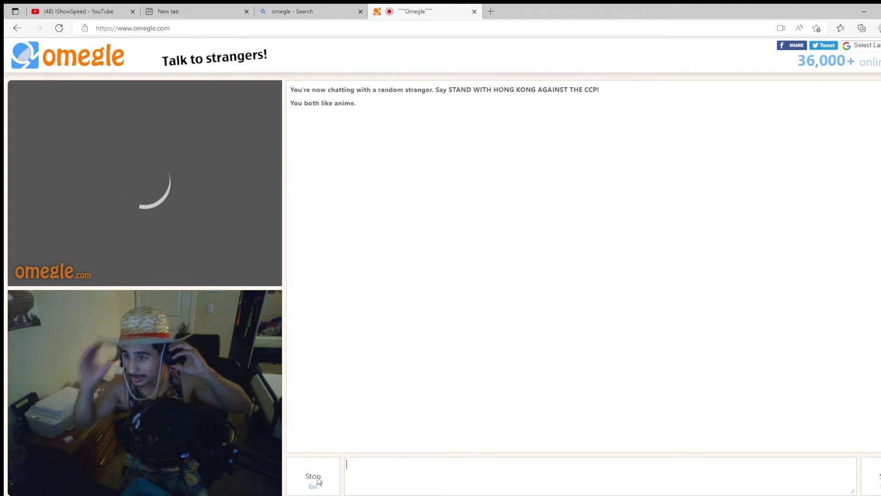